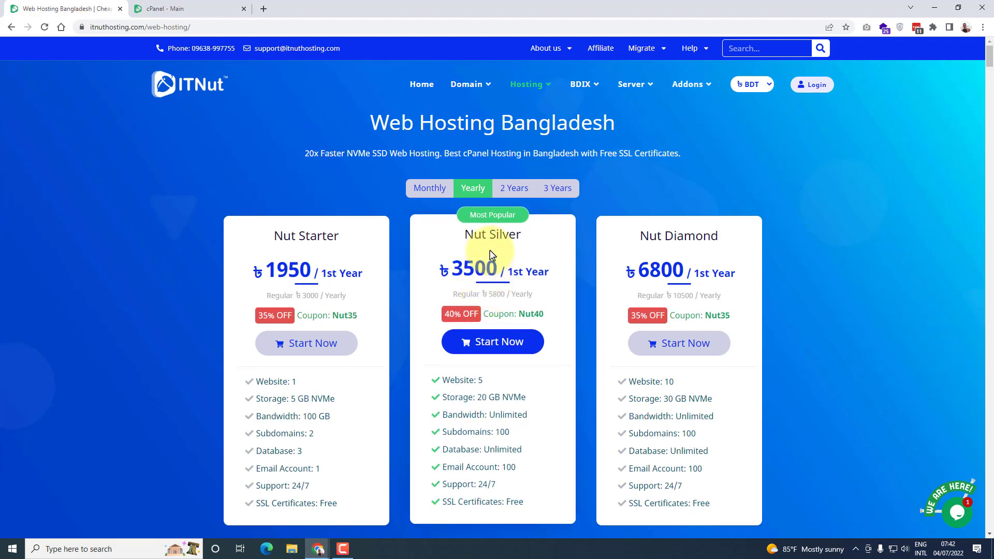
pyautogui.moveTo(458, 244); pyautogui.dragTo(510, 254)
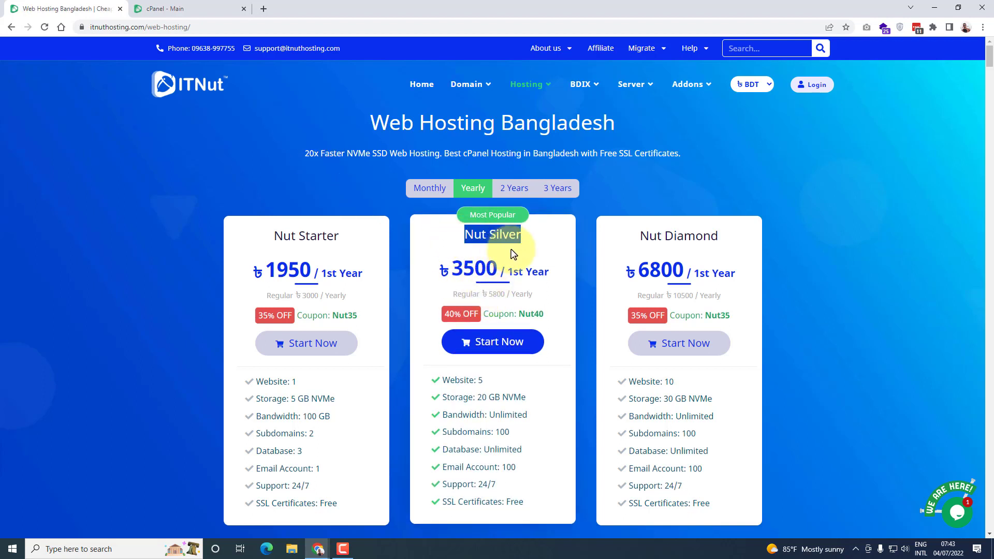
pyautogui.click(538, 255)
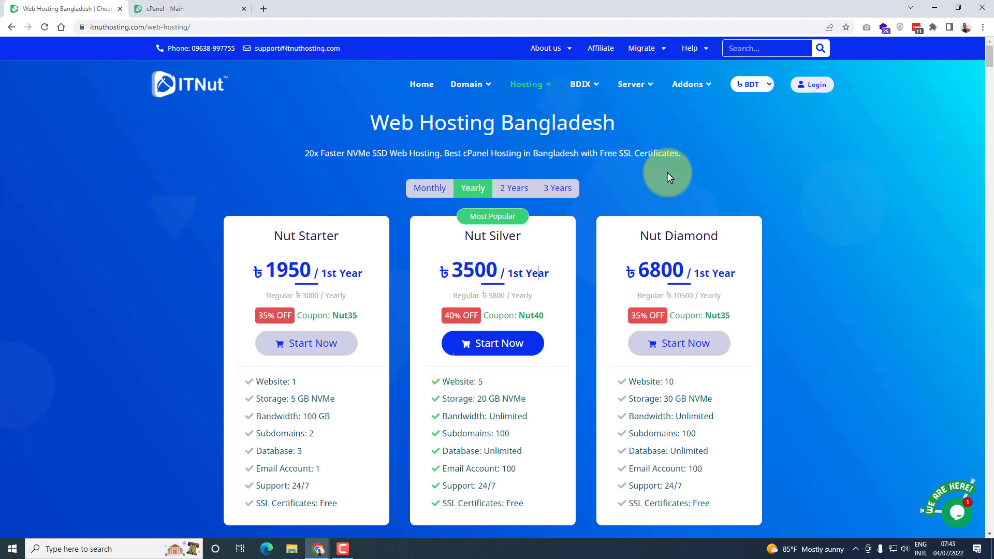
# Switch to the cPanel page and open JetBackup 5
pyautogui.click(162, 11)
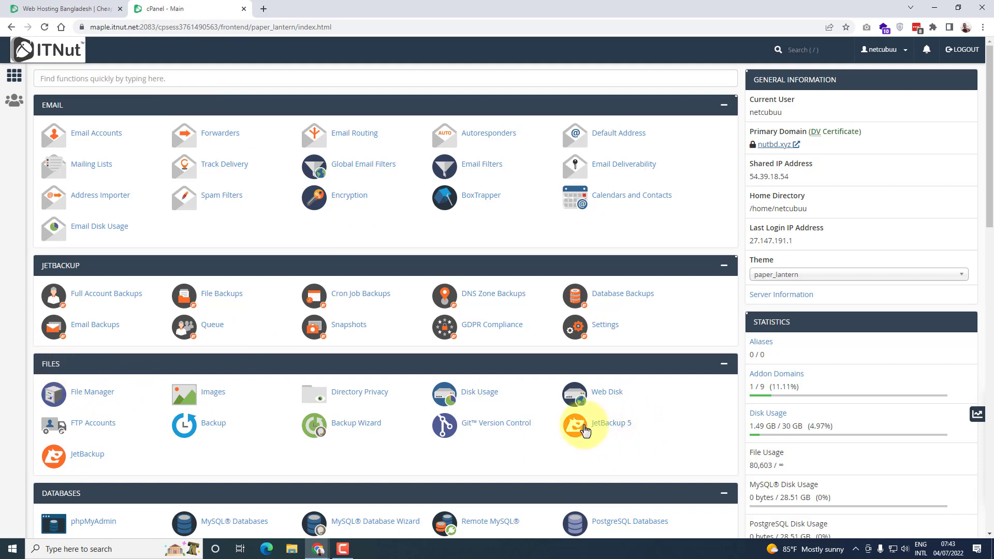
pyautogui.click(576, 426)
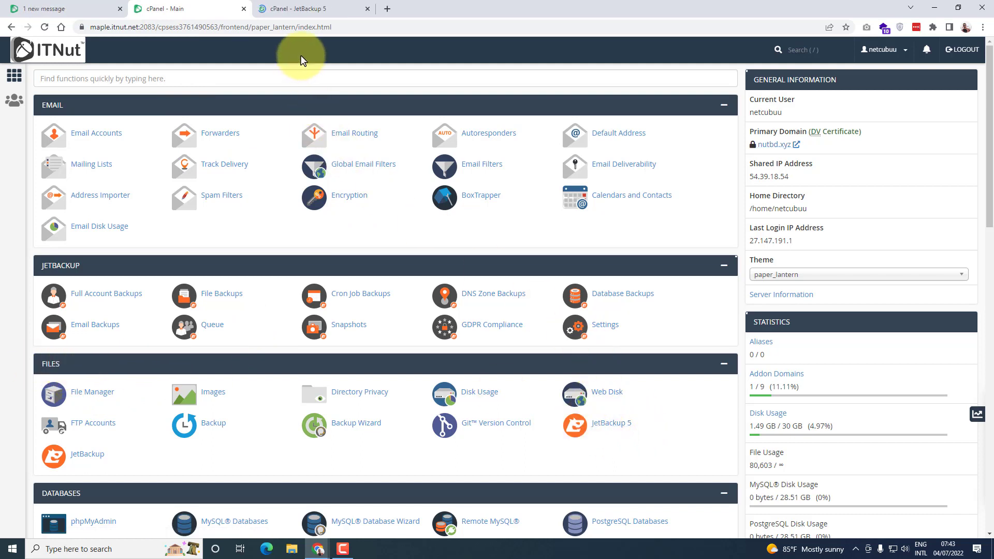
pyautogui.click(295, 9)
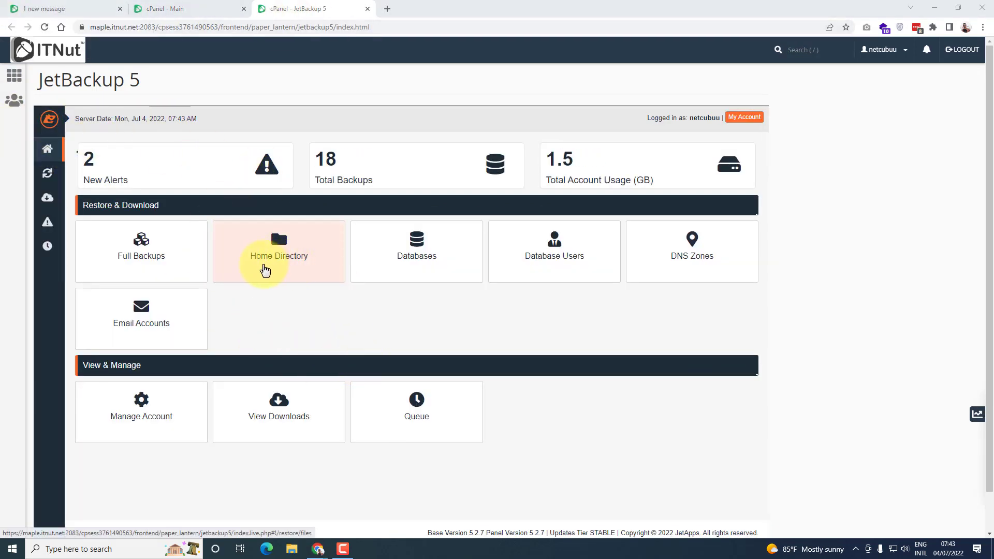
# Open the Home Directory backups under Restore & Download and set the list's page size to 100
pyautogui.click(282, 252)
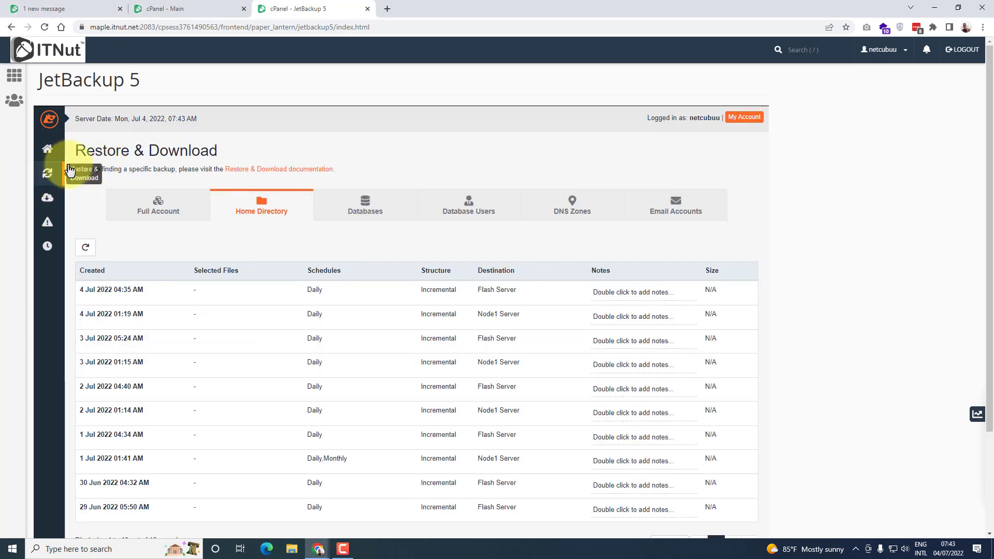
pyautogui.click(47, 181)
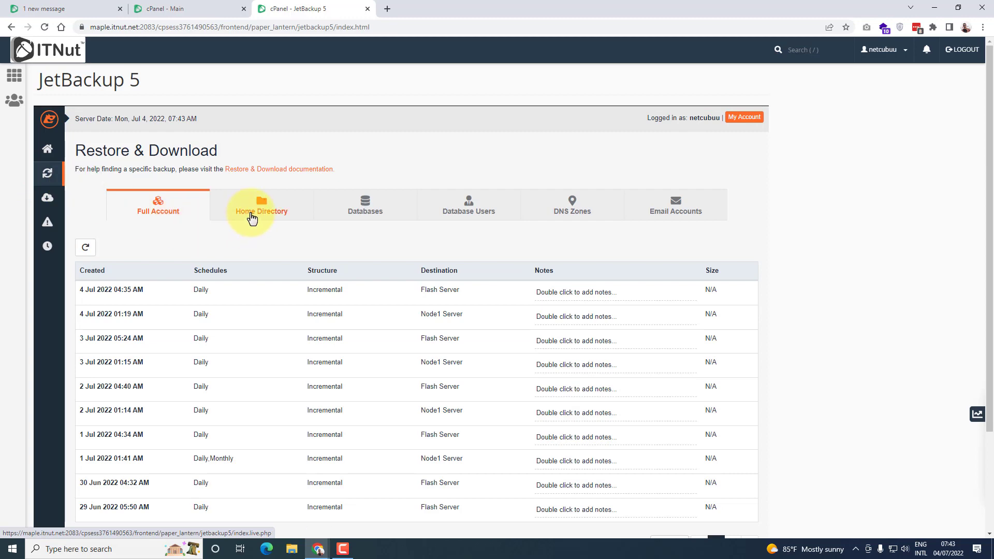
pyautogui.click(261, 214)
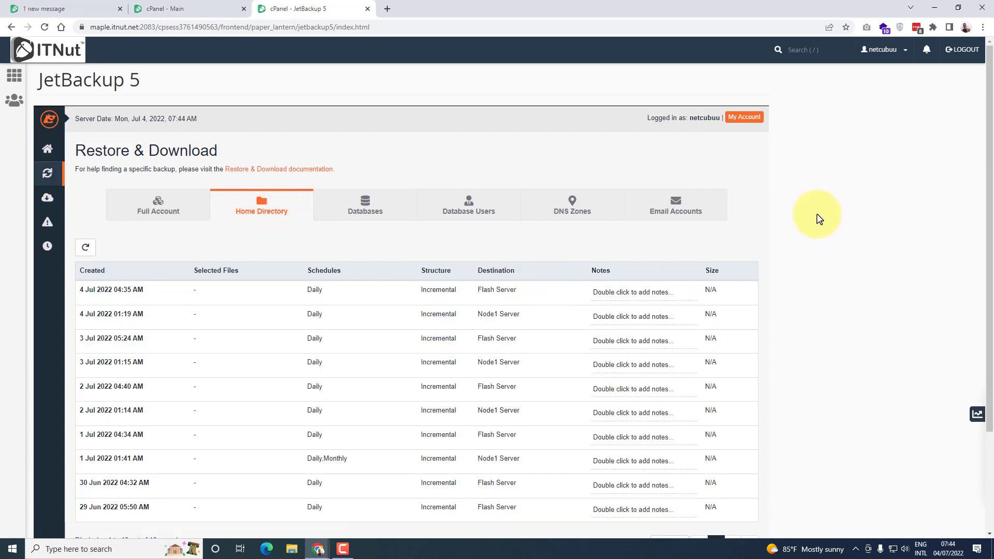
pyautogui.scroll(-2, 614, 344)
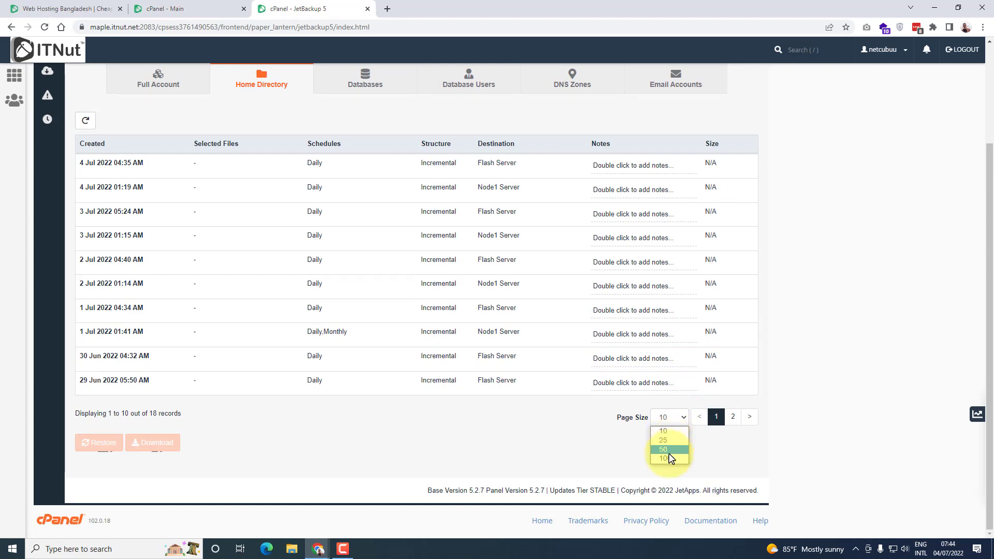
pyautogui.click(666, 459)
pyautogui.scroll(-5, 735, 412)
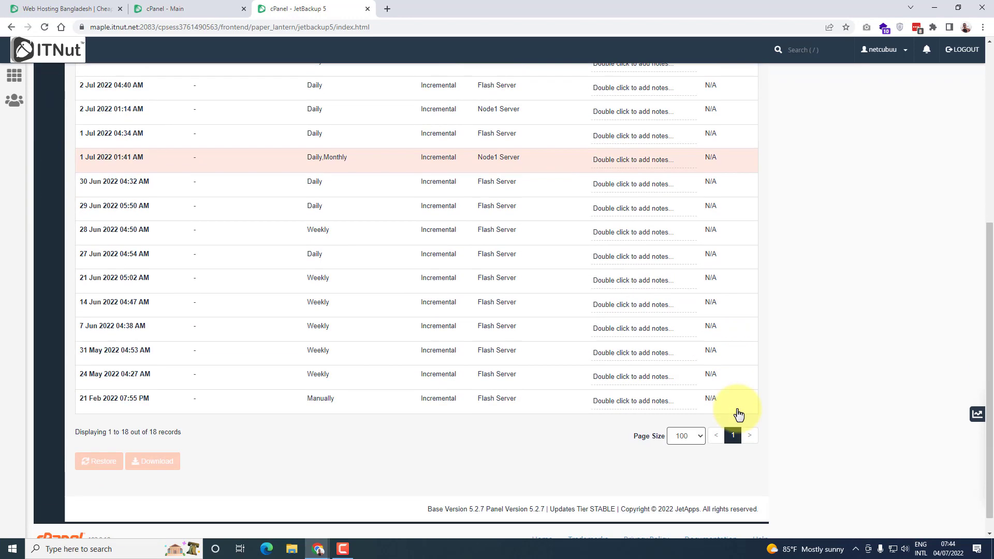
# Examine the creation dates, schedules and destinations of the home directory backups
pyautogui.scroll(5, 737, 412)
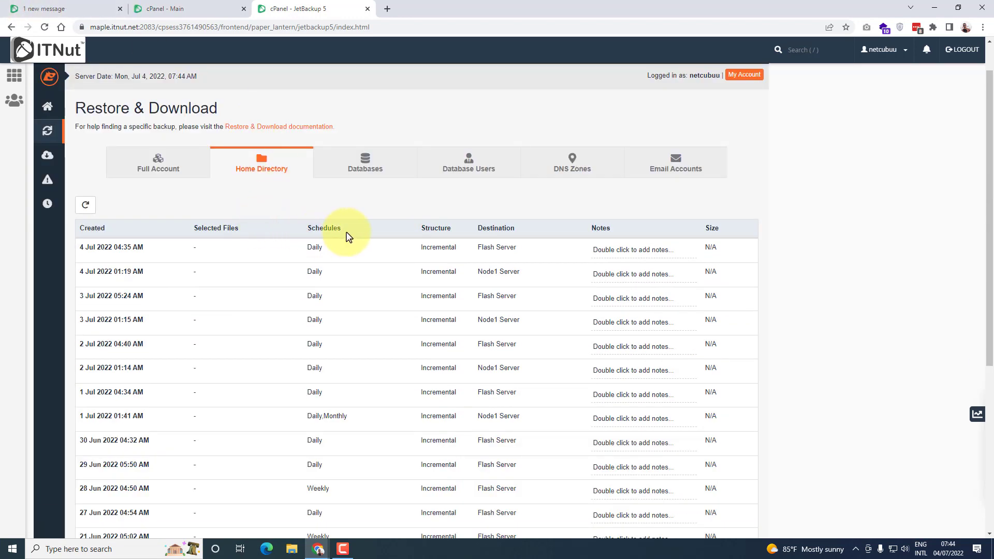
pyautogui.scroll(-2, 345, 235)
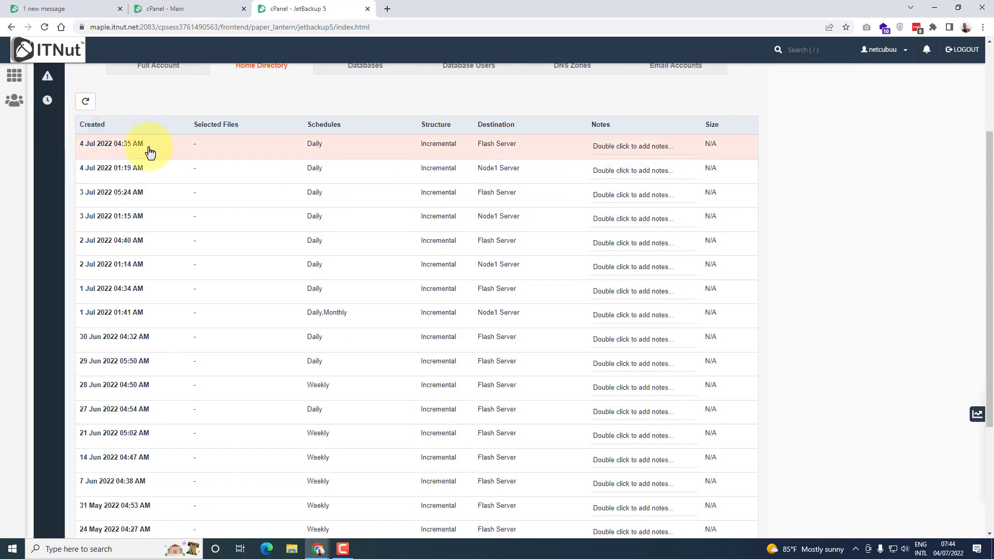
pyautogui.scroll(-1, 133, 526)
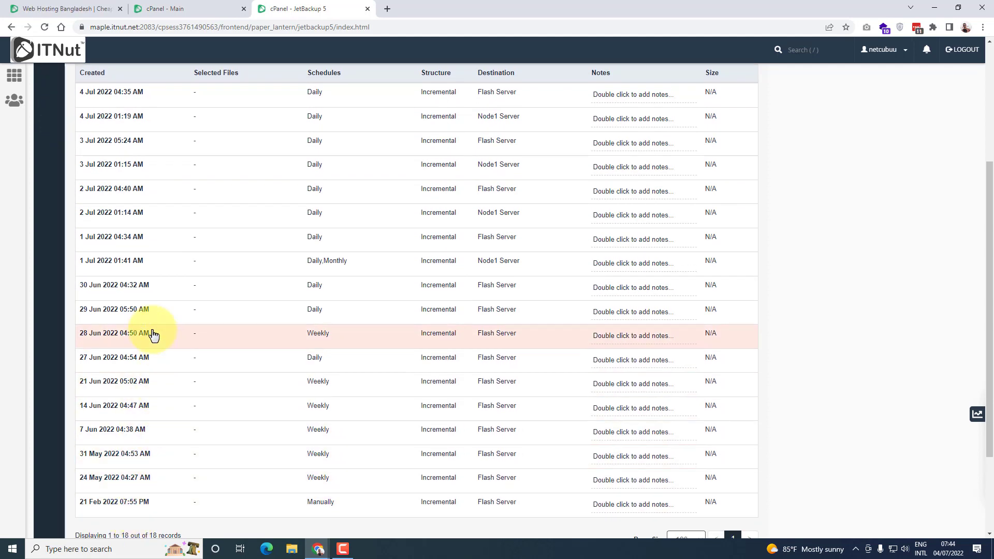
pyautogui.scroll(1, 145, 329)
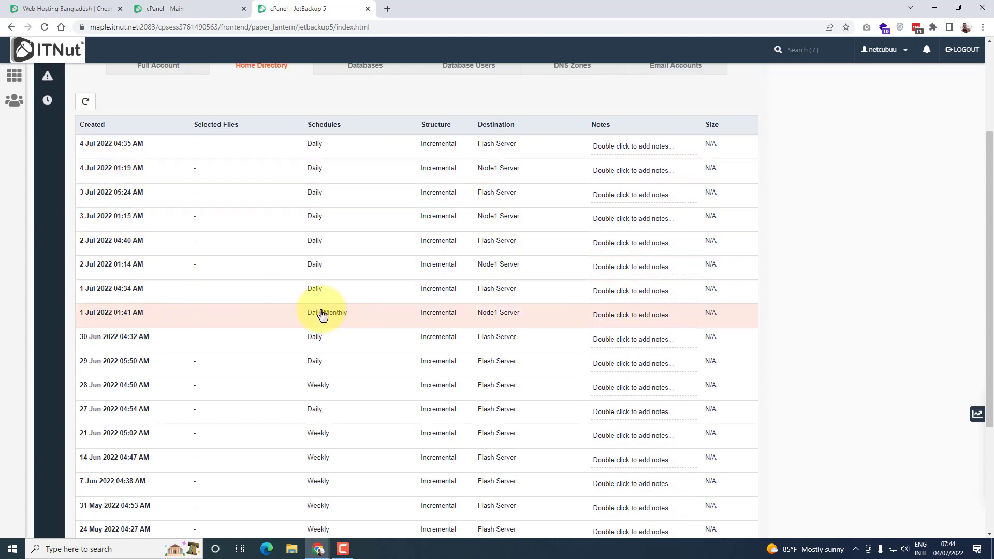
pyautogui.scroll(-2, 311, 466)
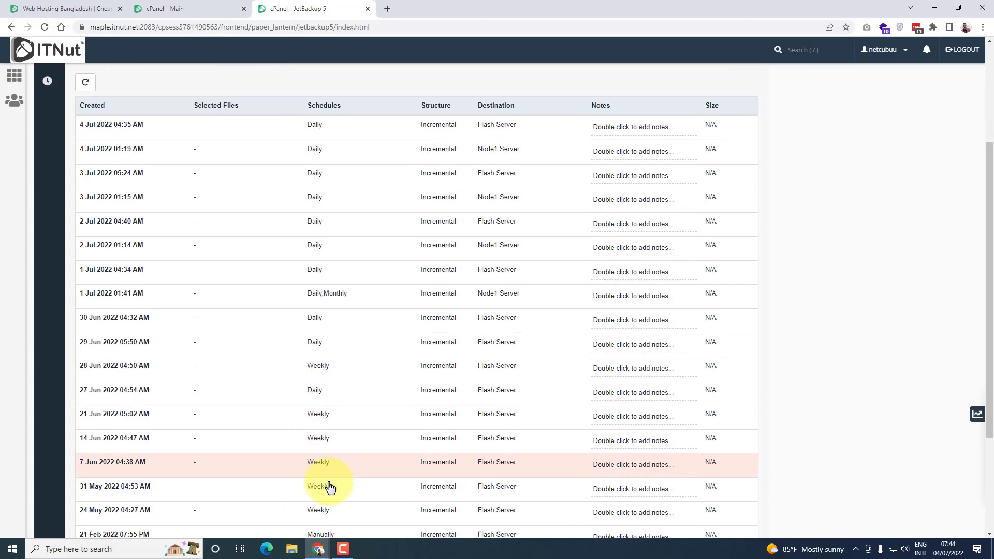
pyautogui.scroll(2, 329, 451)
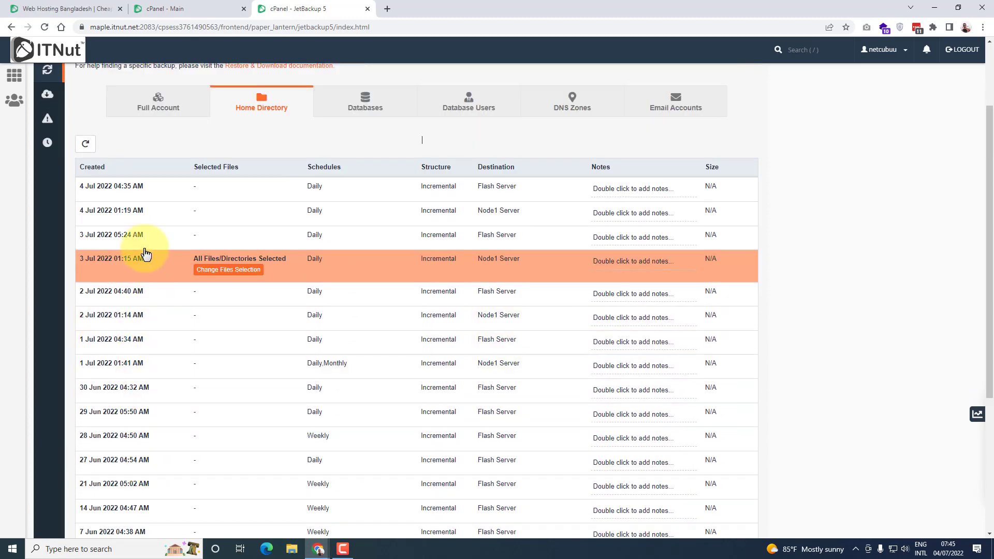
pyautogui.scroll(-3, 134, 393)
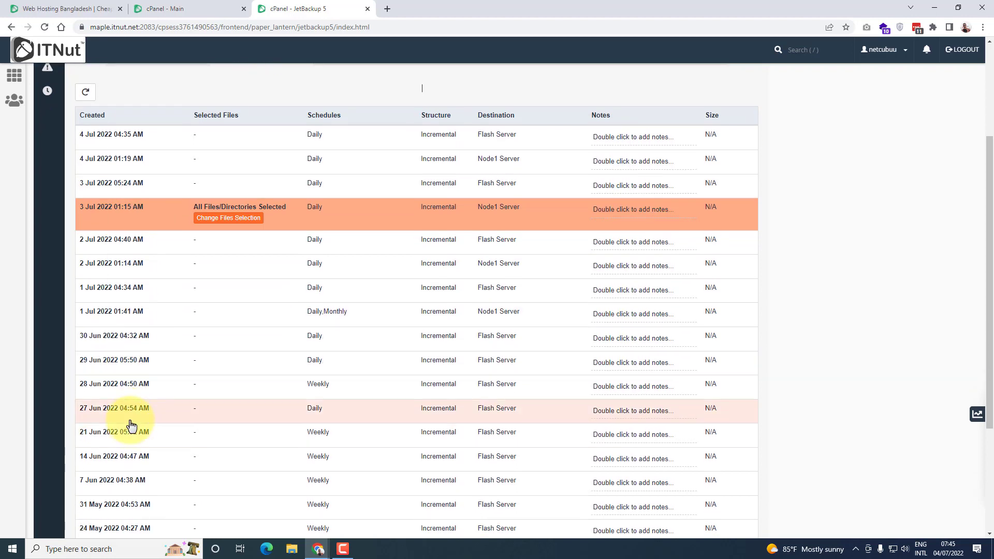
pyautogui.scroll(2, 109, 378)
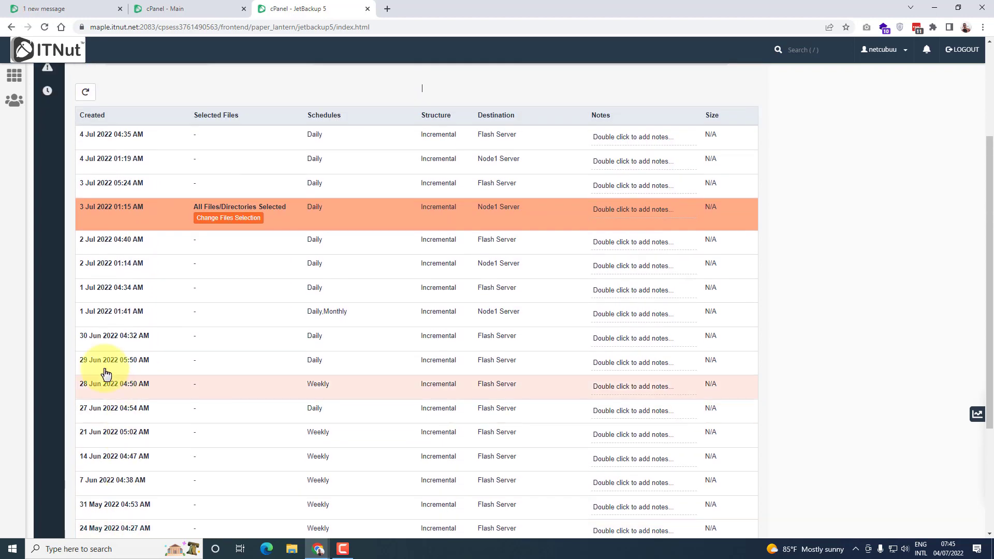
# Choose the 1 Jul 2022 04:34 AM home directory backup and open its file selection
pyautogui.click(115, 297)
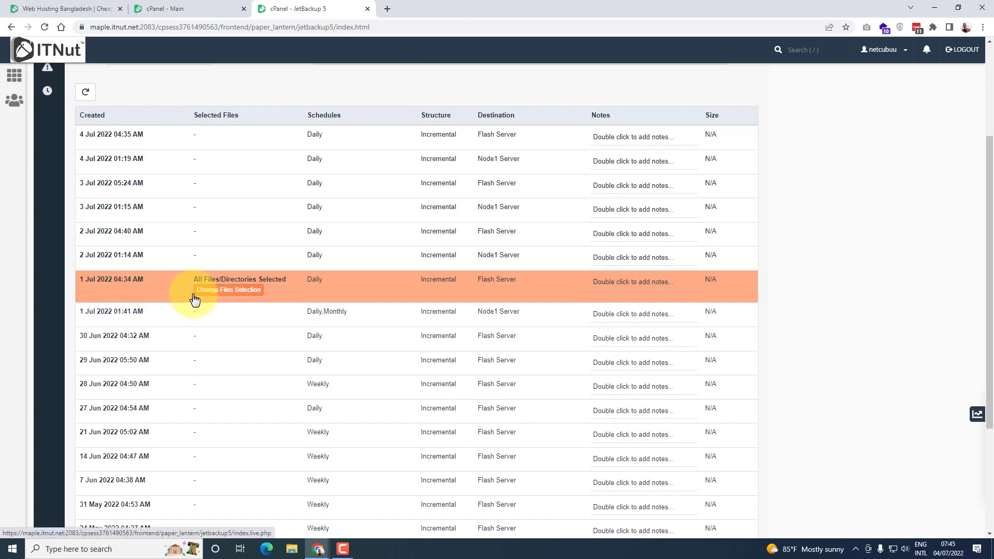
pyautogui.click(225, 296)
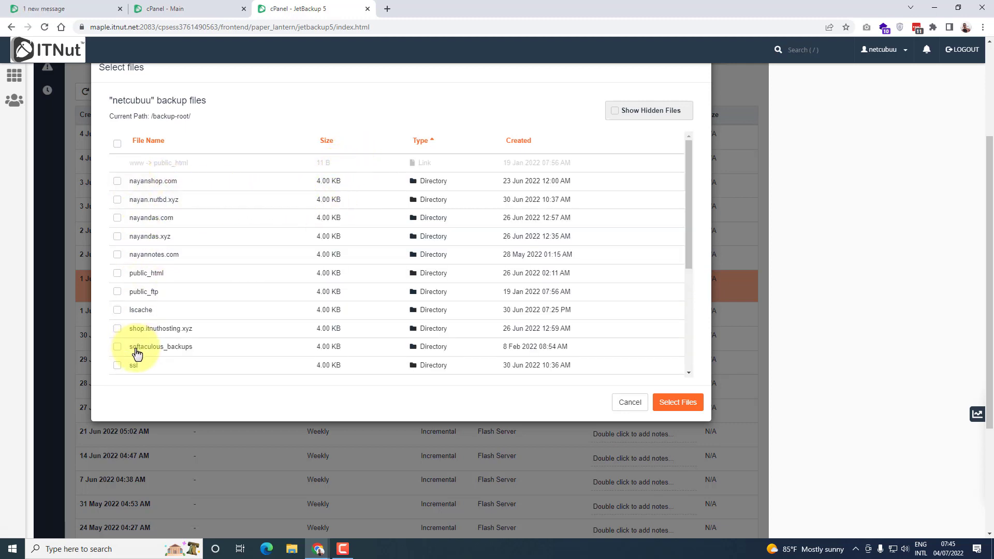
pyautogui.click(119, 202)
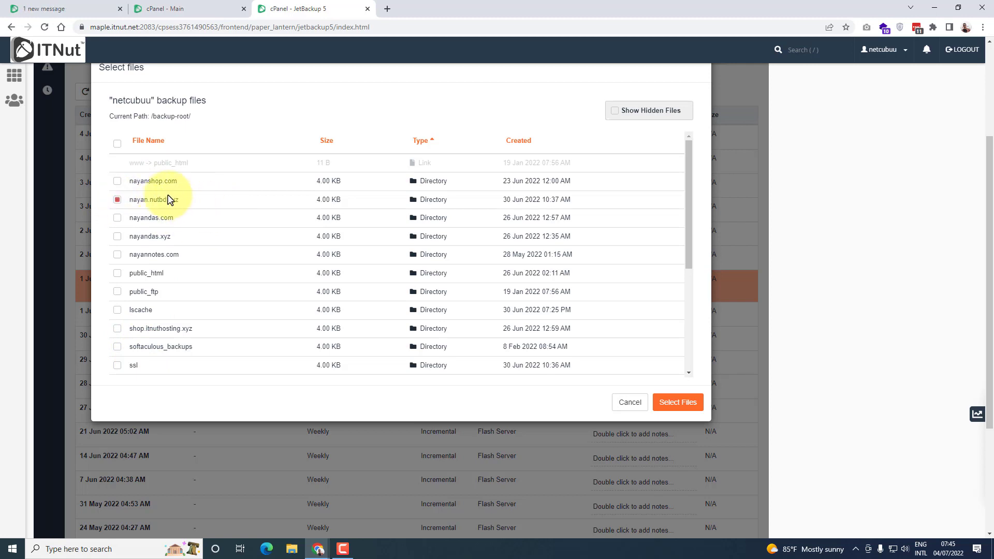
pyautogui.click(118, 182)
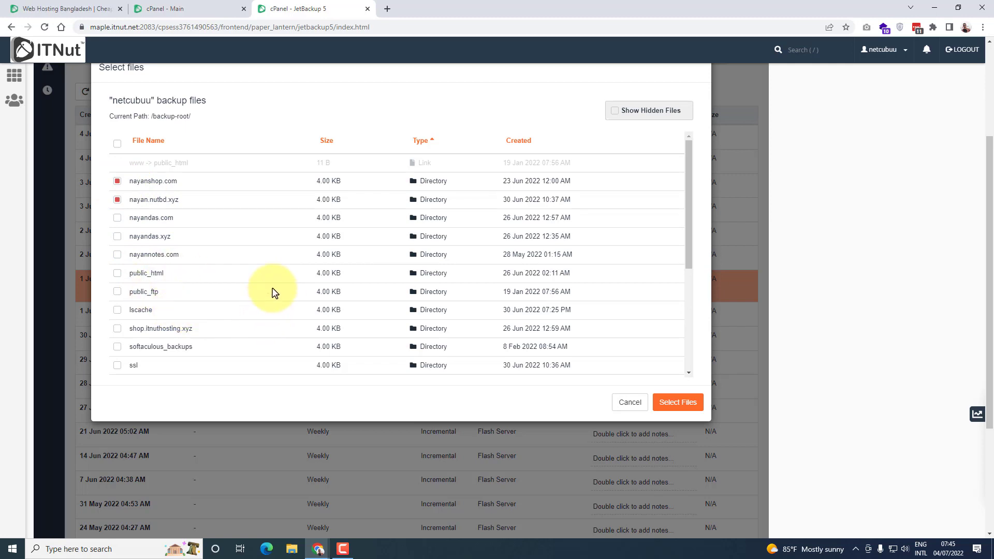
pyautogui.click(117, 275)
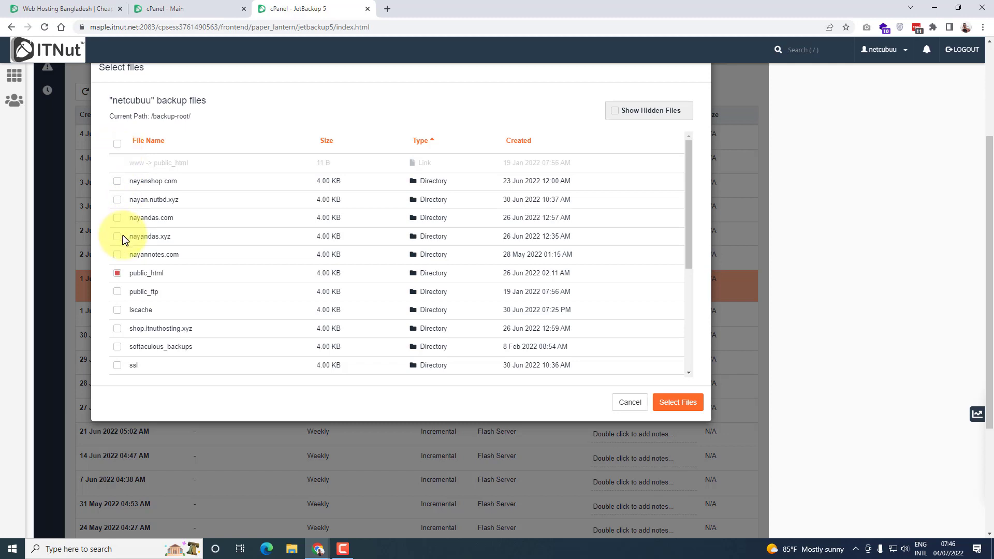
pyautogui.click(118, 181)
pyautogui.click(118, 199)
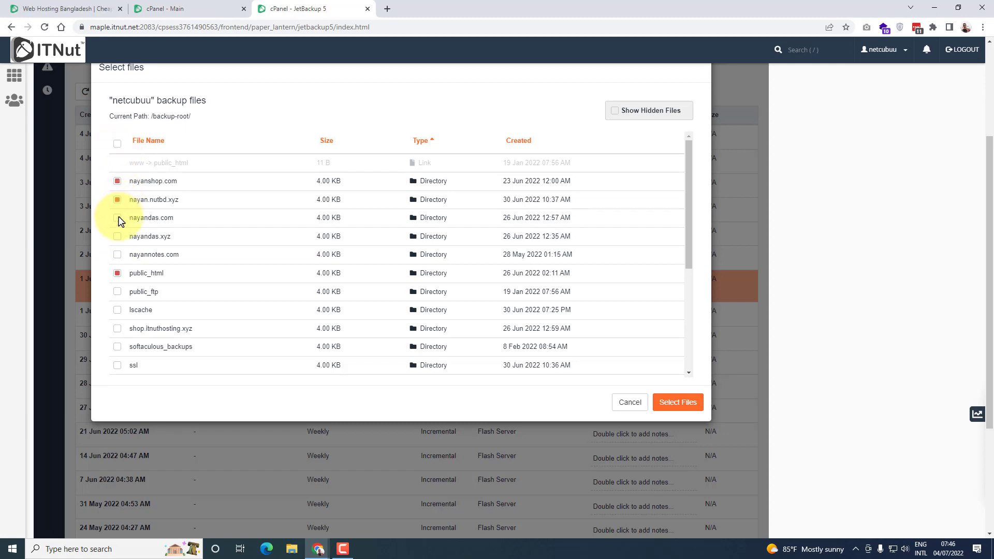
pyautogui.click(117, 219)
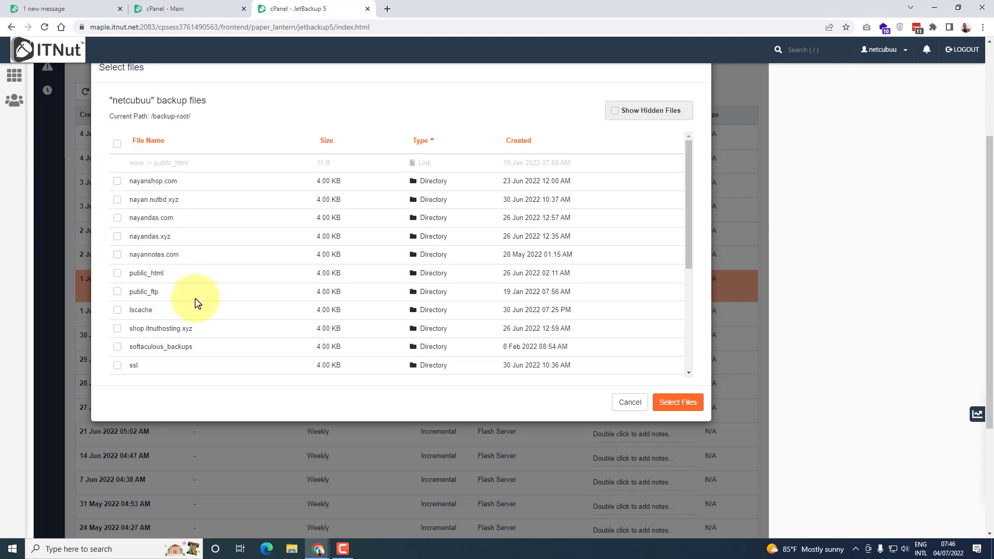
pyautogui.click(149, 294)
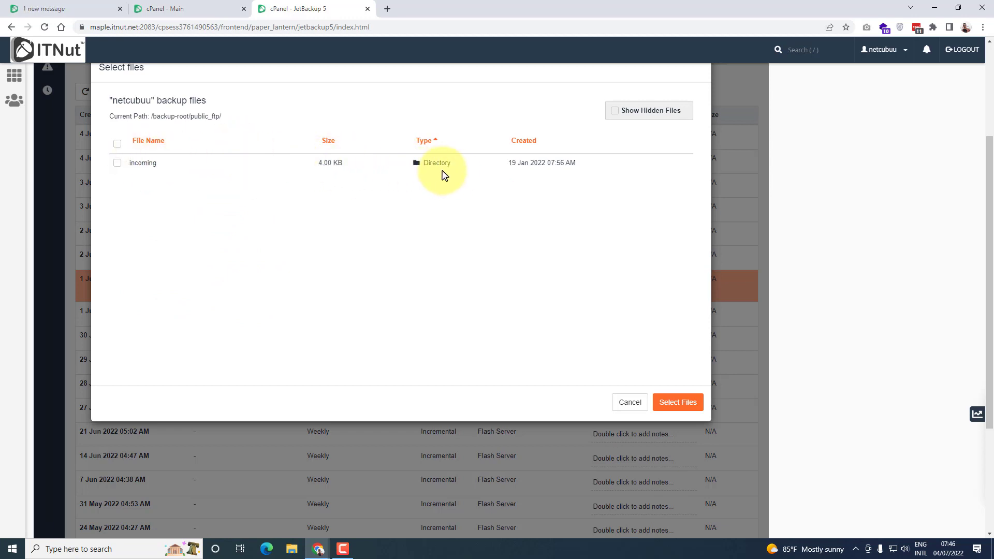
pyautogui.click(630, 403)
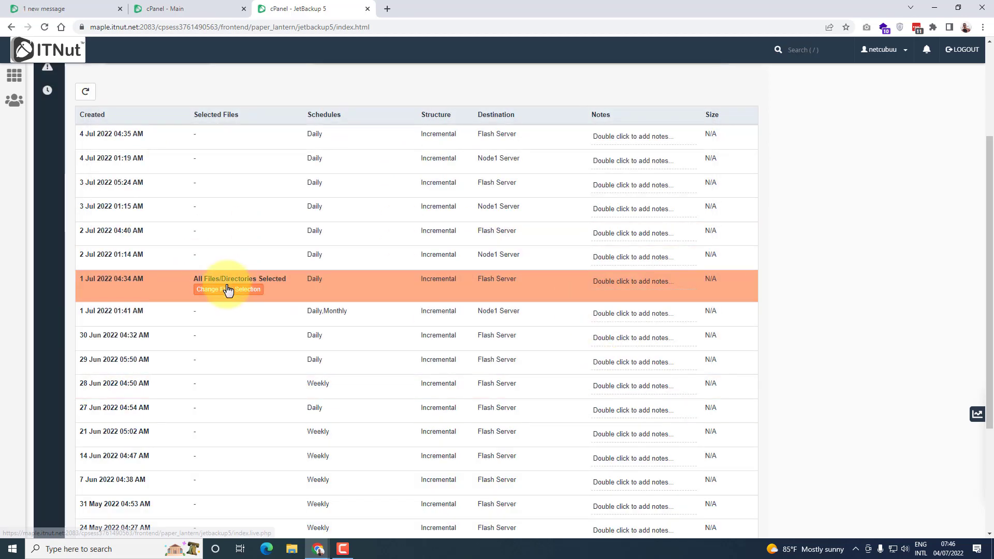
# Reopen the file selection of the 1 Jul 2022 04:34 AM backup and open its public_html directory
pyautogui.click(209, 293)
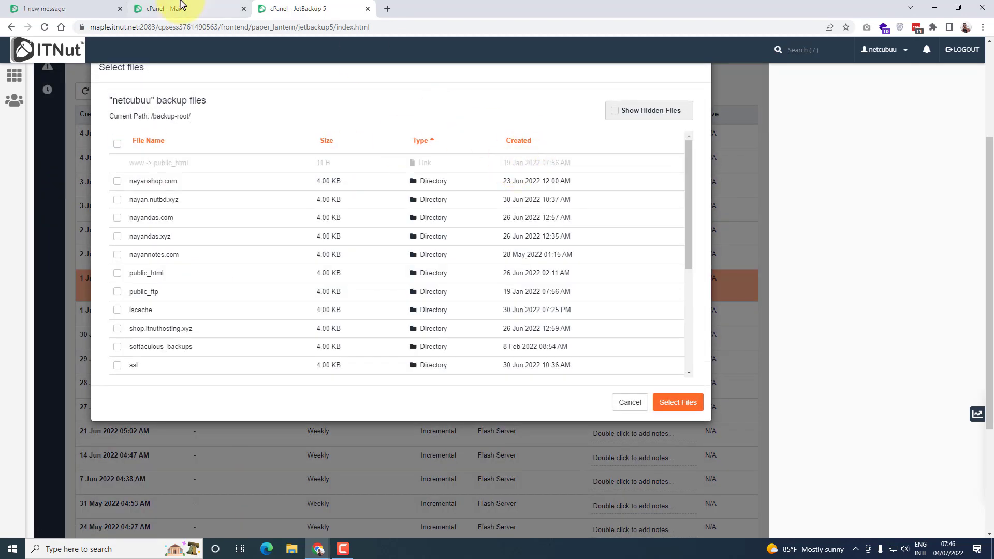
pyautogui.scroll(-1, 176, 315)
pyautogui.scroll(-2, 187, 333)
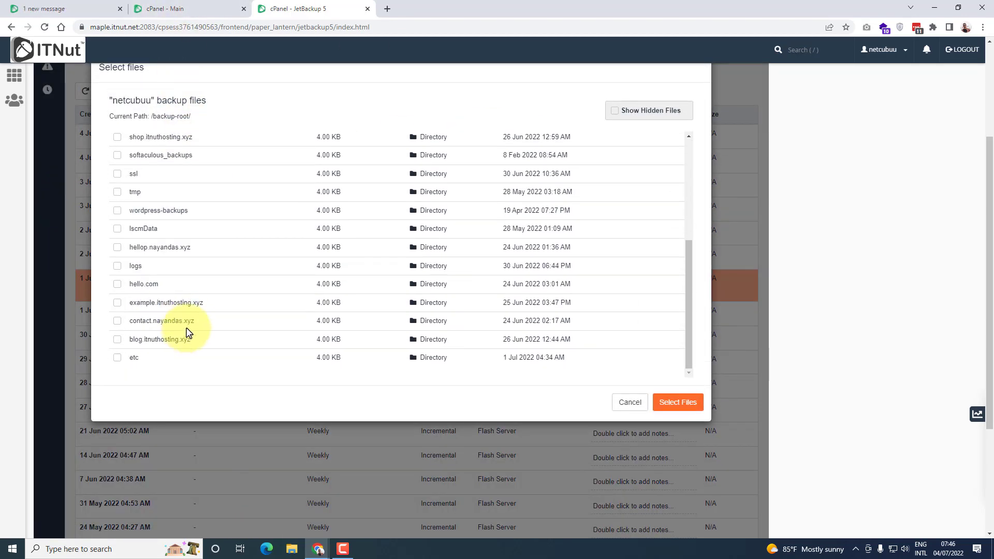
pyautogui.scroll(4, 207, 321)
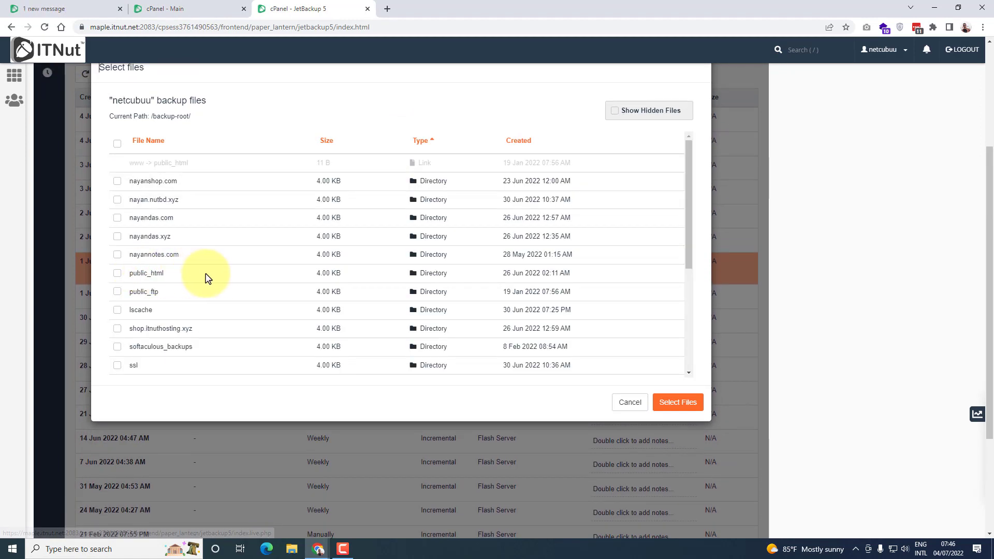
pyautogui.click(147, 274)
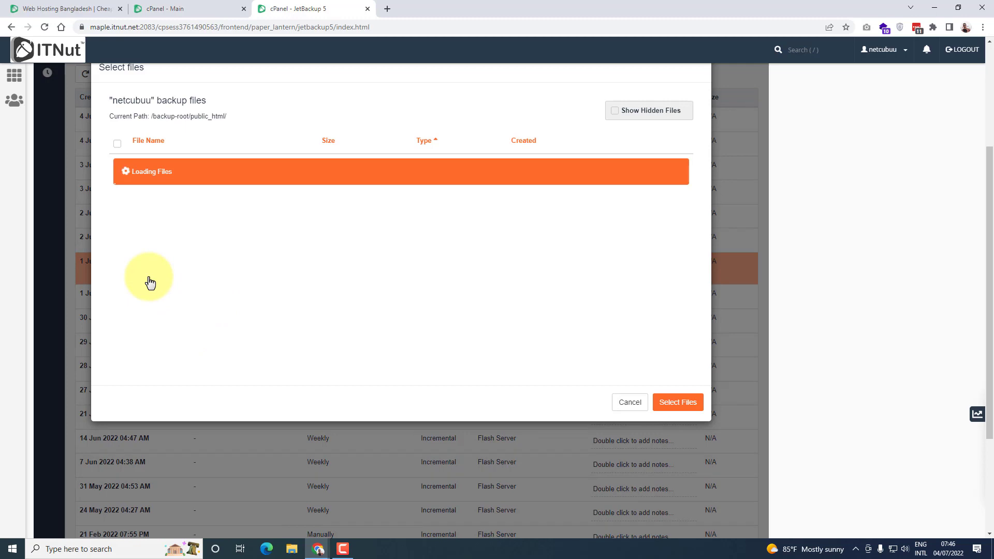
# Mark all files and folders in the backup's public_html directory for selection
pyautogui.scroll(1, 215, 349)
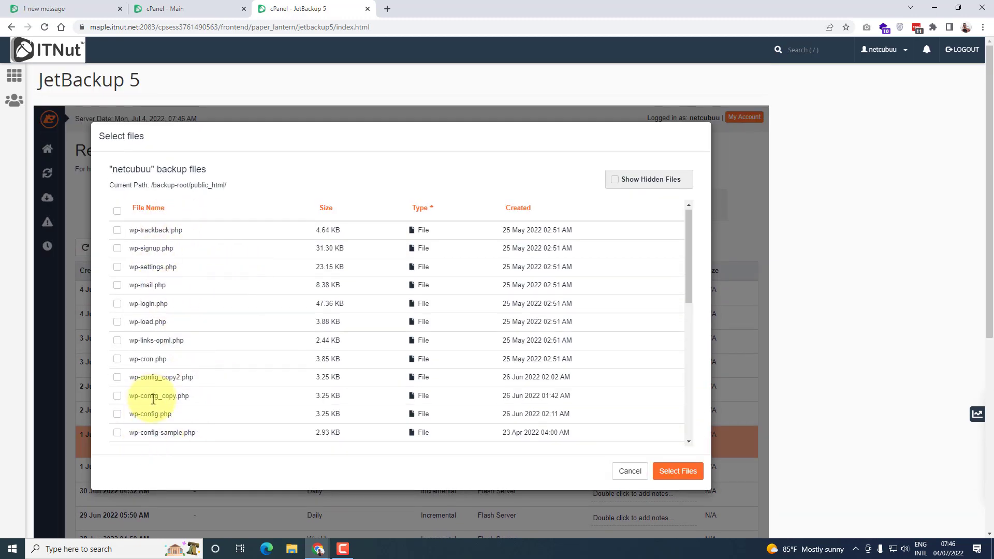
pyautogui.scroll(-1, 142, 383)
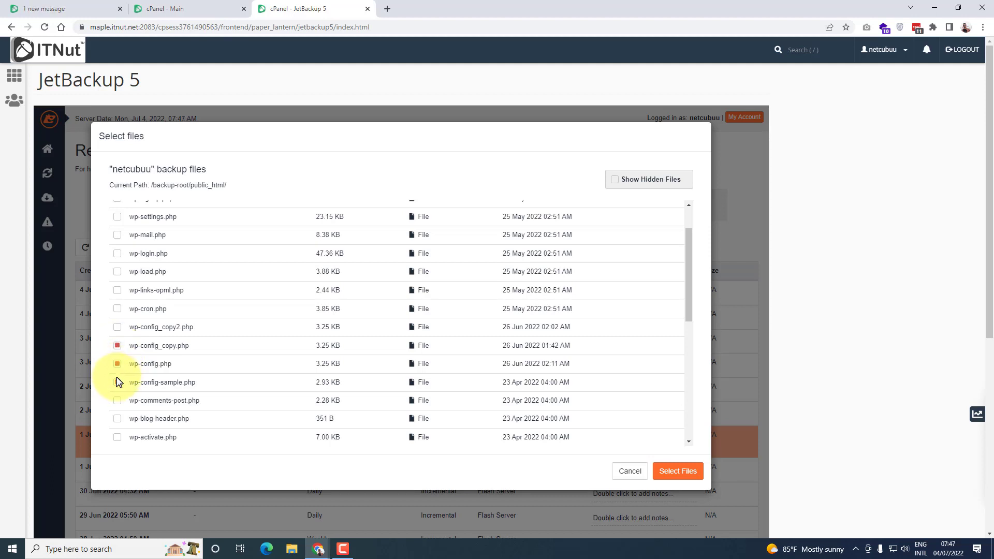
pyautogui.scroll(1, 174, 308)
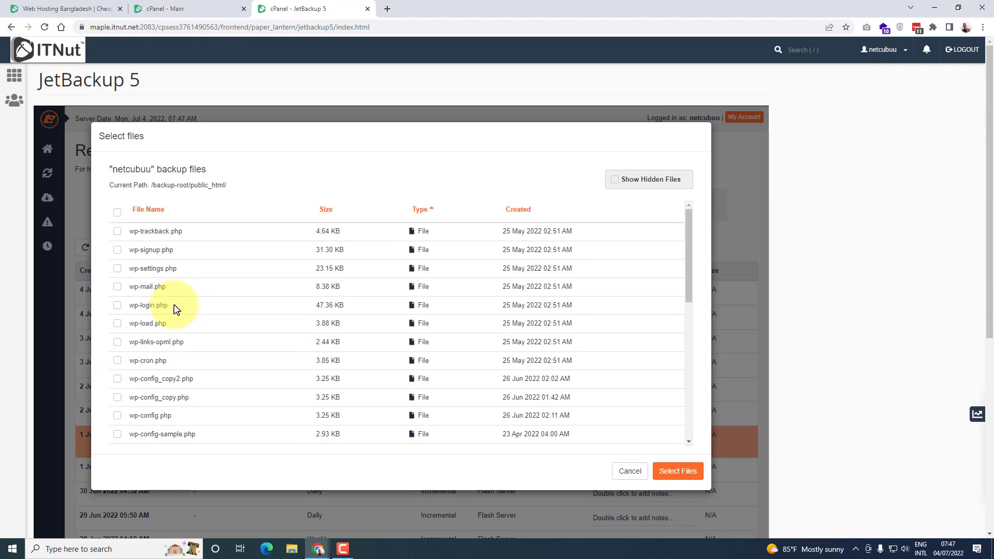
pyautogui.click(117, 212)
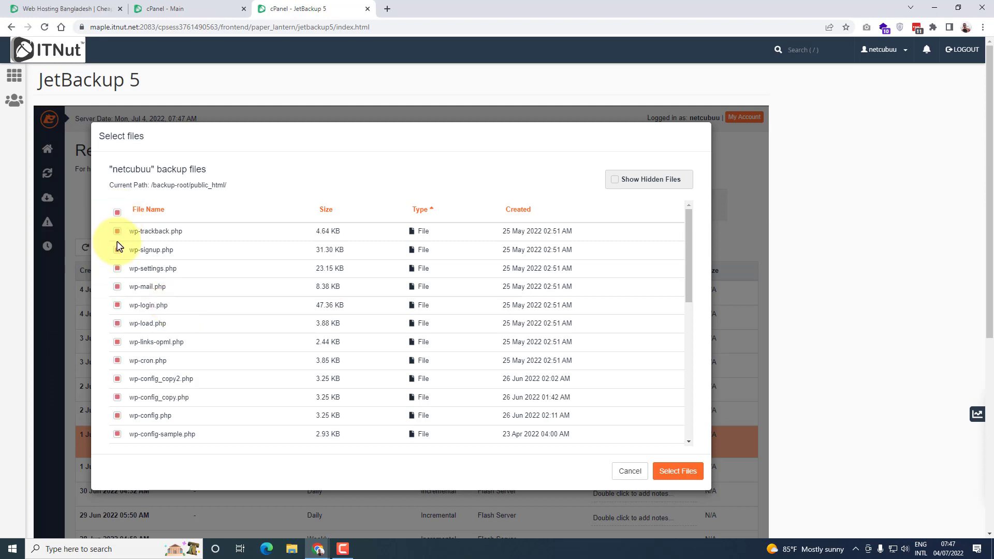
# Discard the public_html marks and select only the shop.itnuthosting.xyz directory from the root of the 1 Jul 2022 04:34 AM backup
pyautogui.click(118, 213)
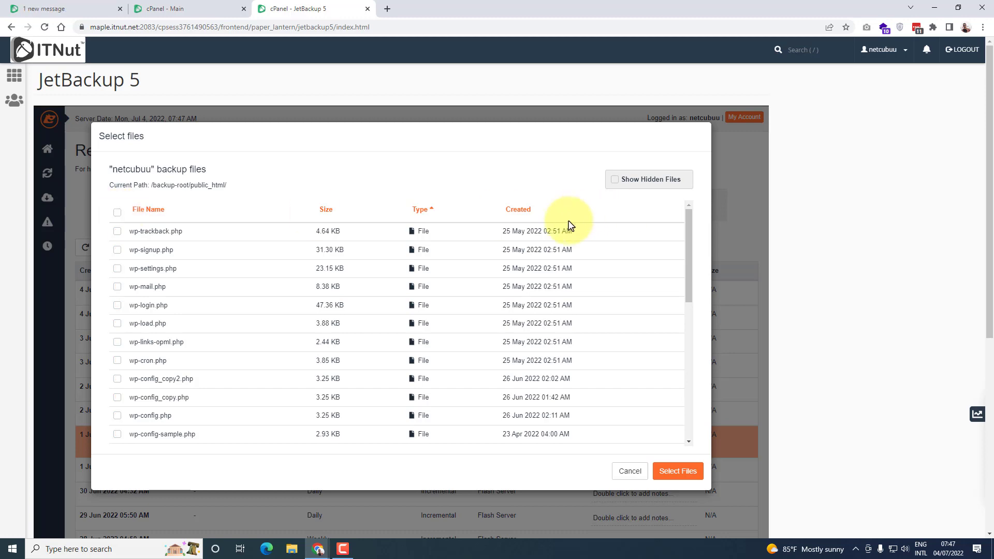
pyautogui.click(627, 471)
pyautogui.click(229, 446)
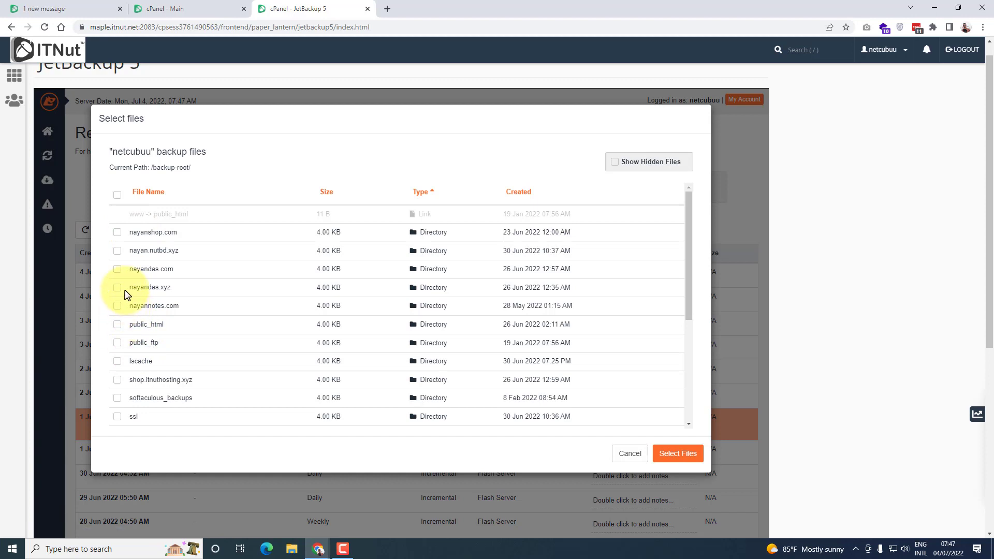
pyautogui.scroll(-1, 124, 294)
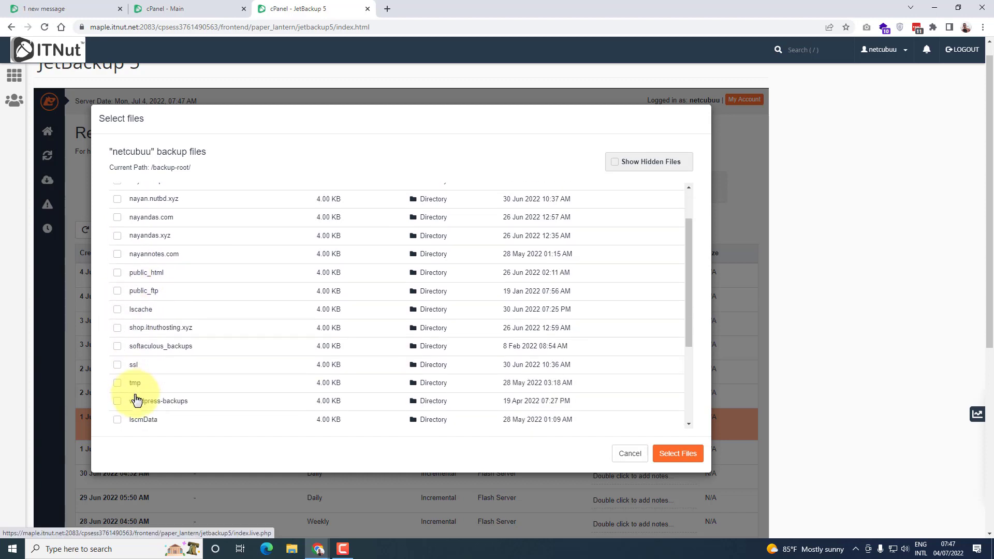
pyautogui.click(123, 327)
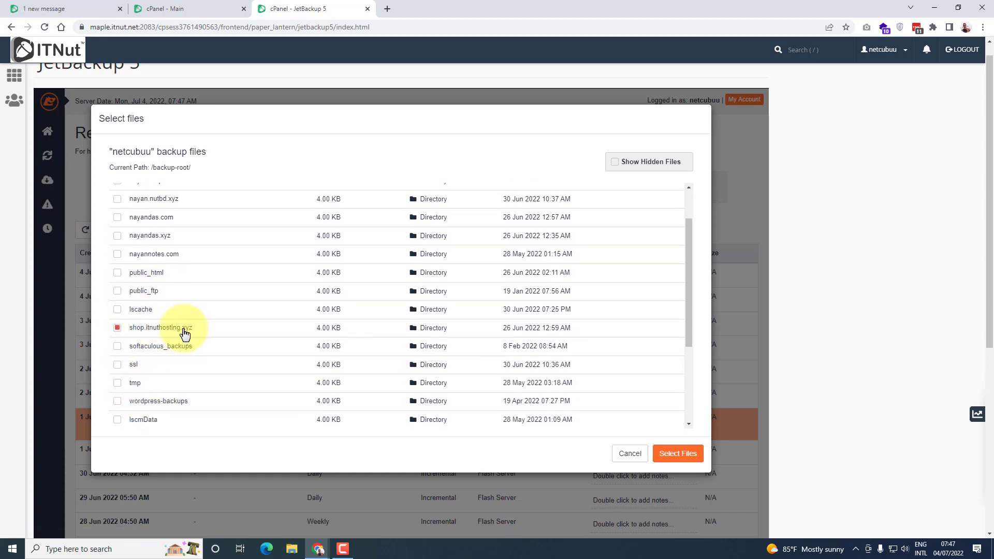
pyautogui.click(678, 454)
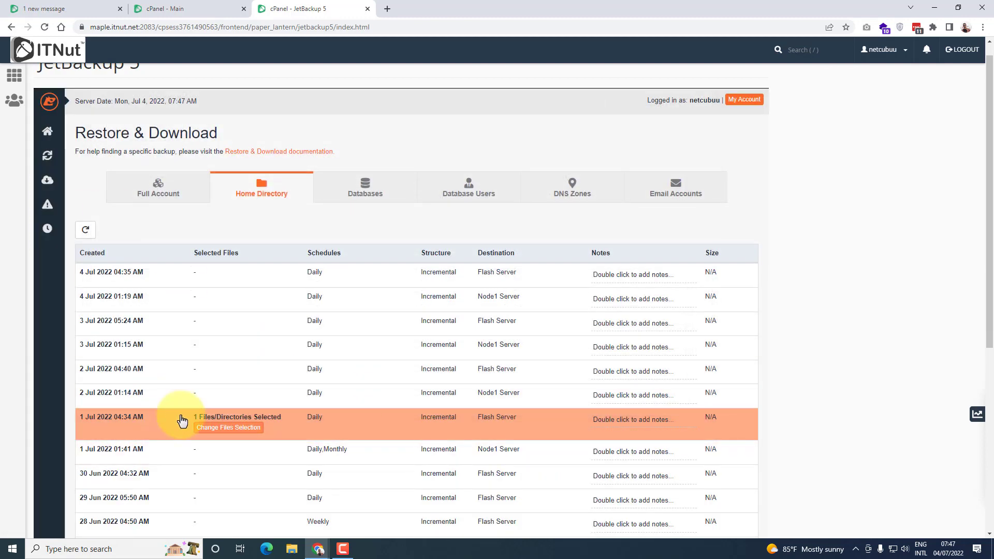
# Restore the selected directory from the 1 Jul 2022 04:34 AM backup without merging backup data with live account data
pyautogui.scroll(-1, 304, 421)
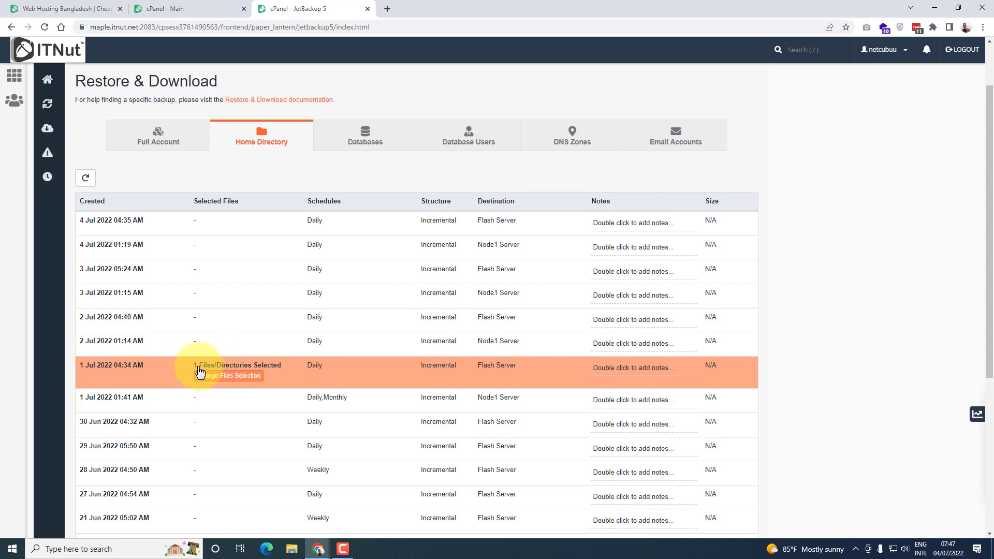
pyautogui.scroll(-2, 249, 342)
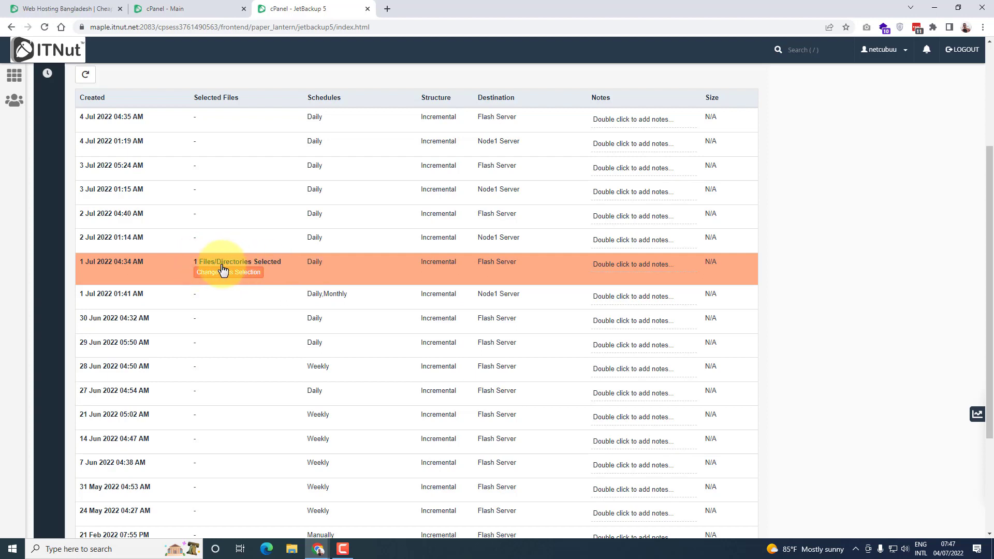
pyautogui.scroll(-3, 223, 268)
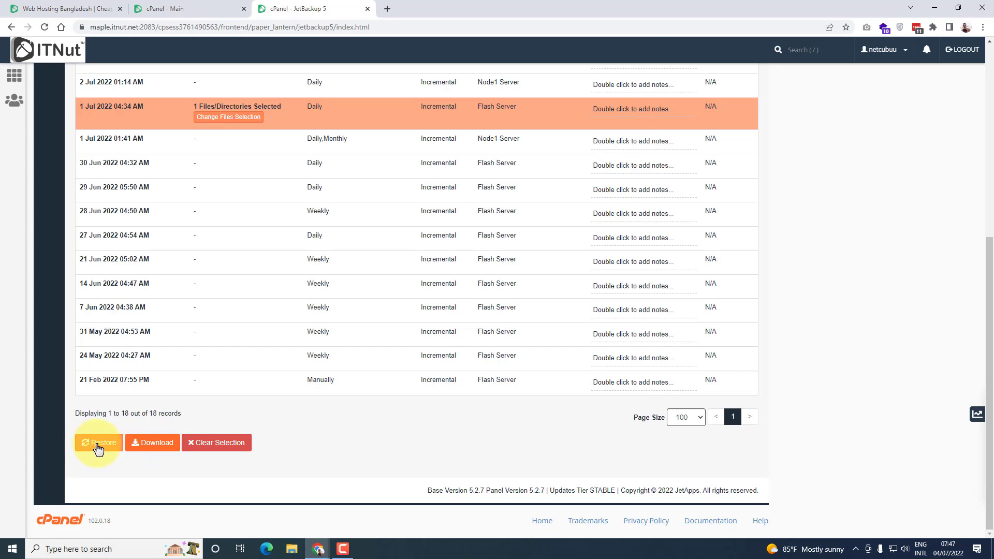
pyautogui.click(94, 449)
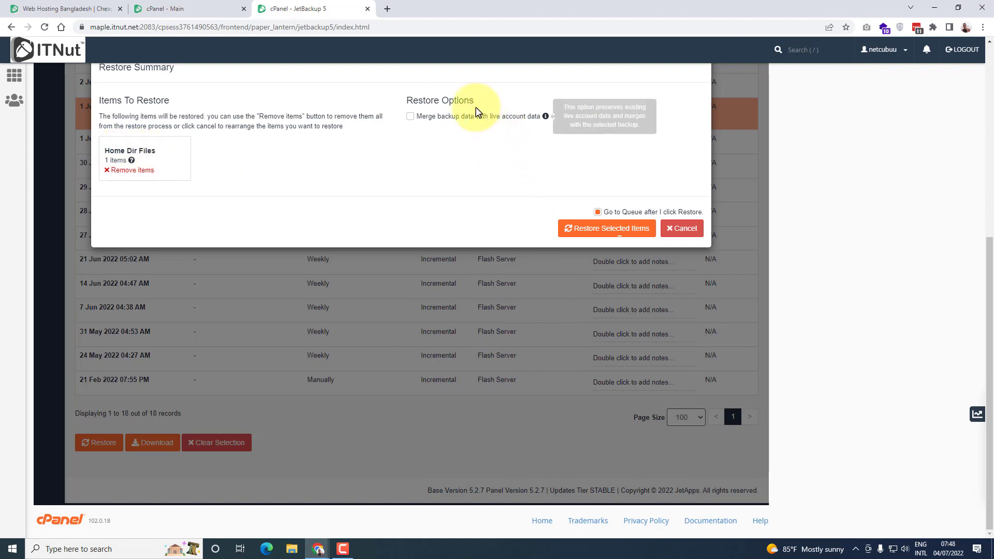
pyautogui.moveTo(428, 122)
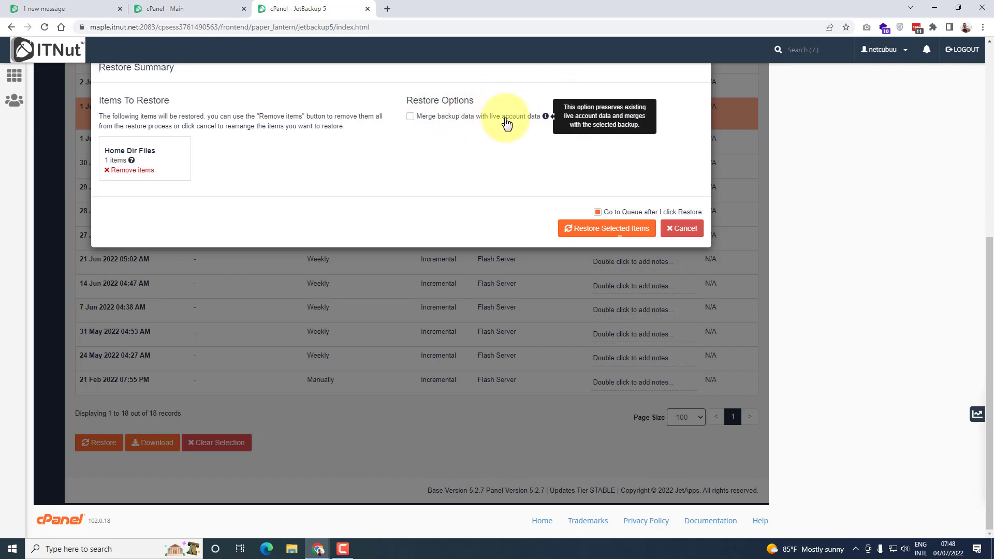
pyautogui.click(601, 235)
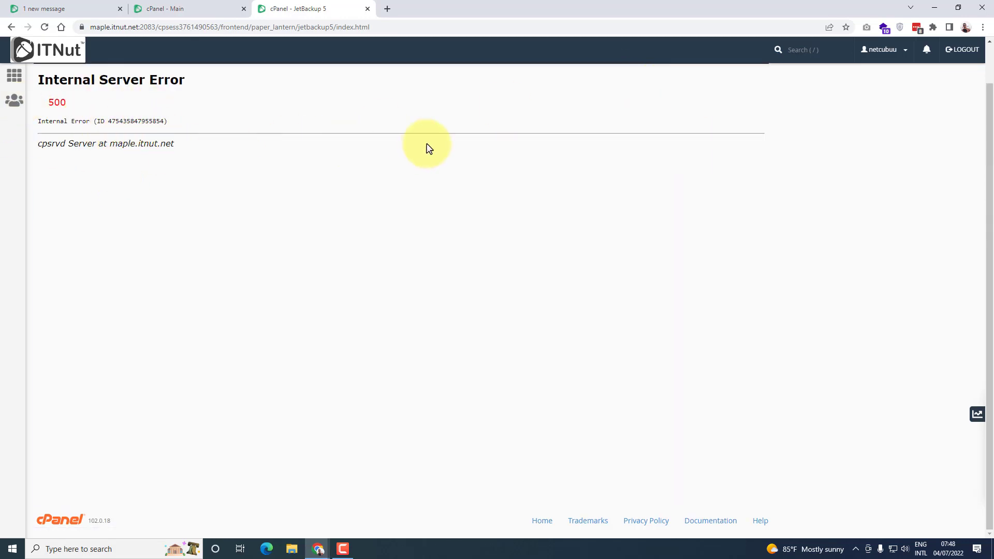
# Reload the JetBackup 5 page and check the newest restore job's status in the queue
pyautogui.rightClick(284, 8)
pyautogui.click(310, 66)
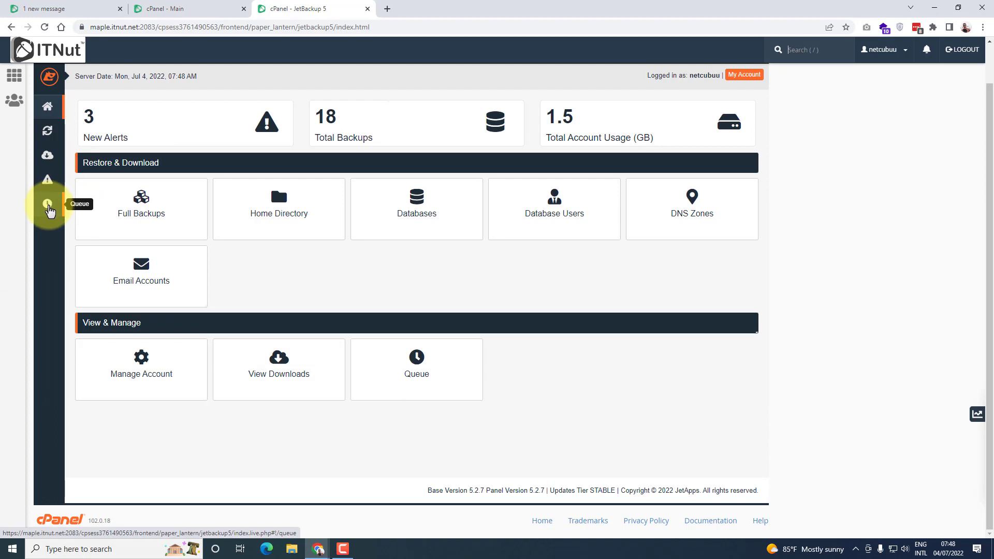
pyautogui.click(46, 207)
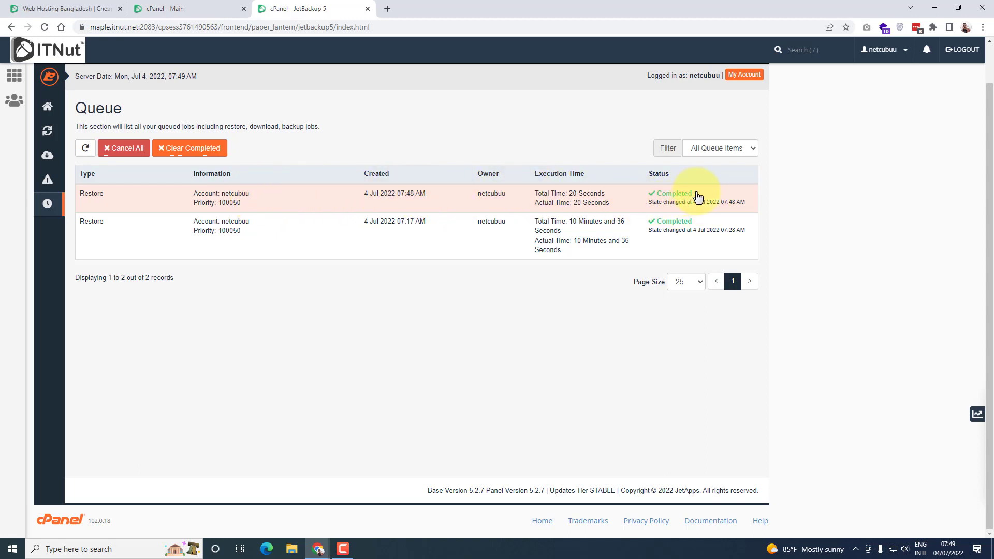
pyautogui.moveTo(680, 195); pyautogui.dragTo(657, 195)
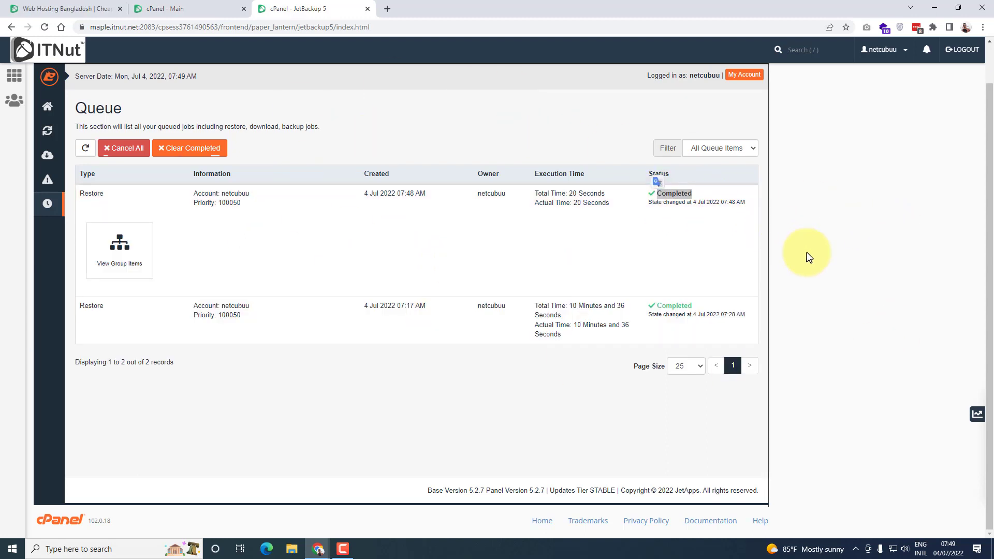
# Return to Restore & Download and choose the 2 Jul 2022 04:40 AM home directory backup
pyautogui.click(47, 132)
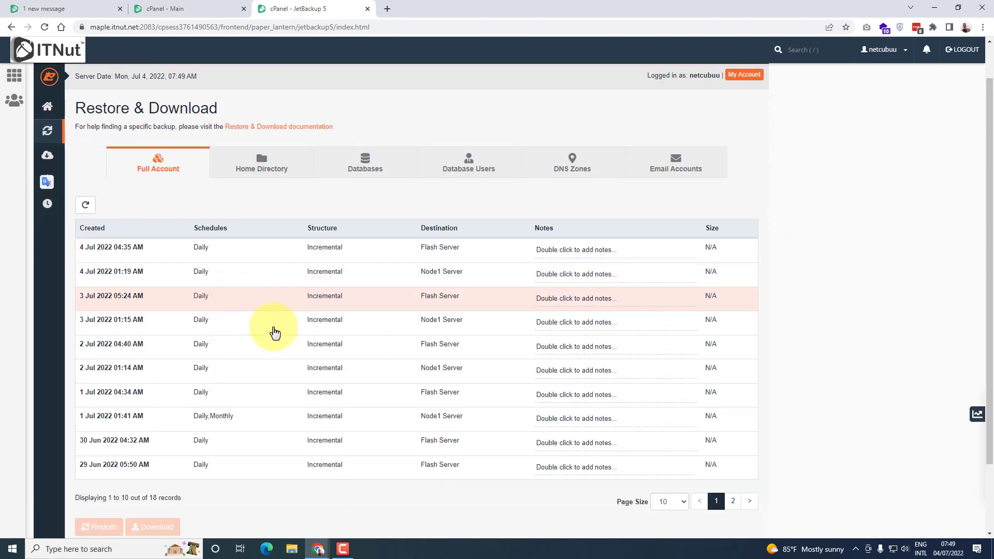
pyautogui.click(240, 352)
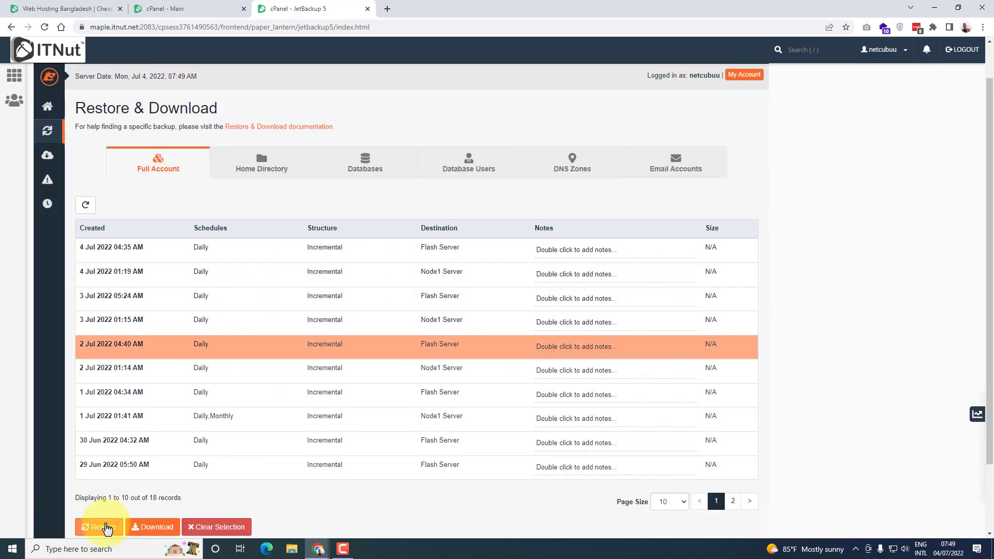
pyautogui.click(263, 167)
pyautogui.click(260, 362)
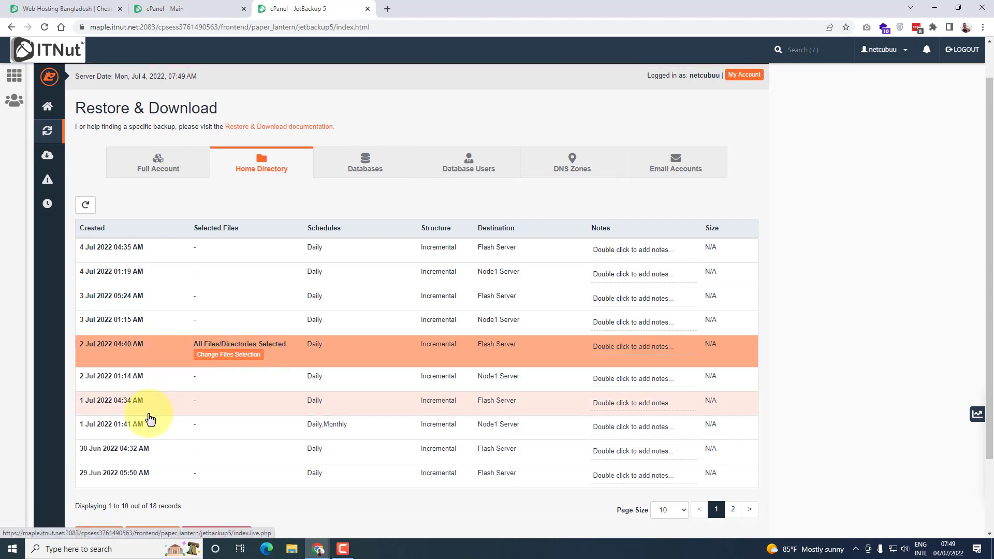
# Change the 2 Jul 2022 04:40 AM backup's file selection to only the nayan.nutbd.xyz directory
pyautogui.click(223, 357)
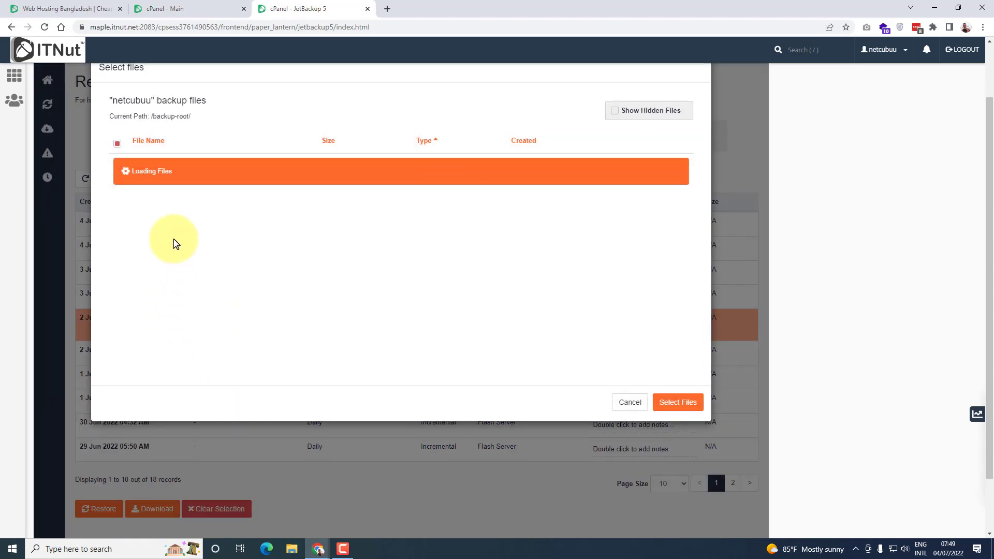
pyautogui.scroll(-2, 209, 340)
pyautogui.click(165, 318)
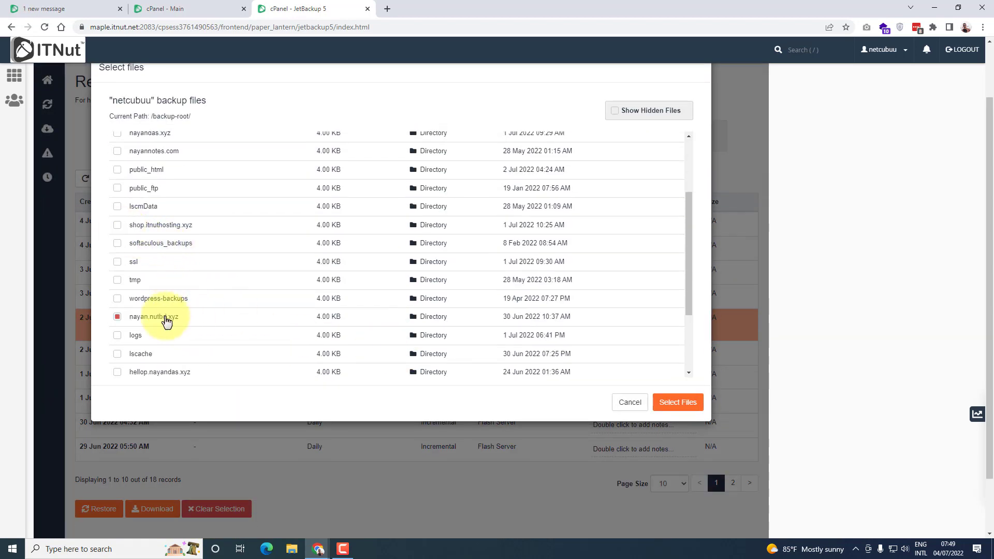
pyautogui.click(681, 406)
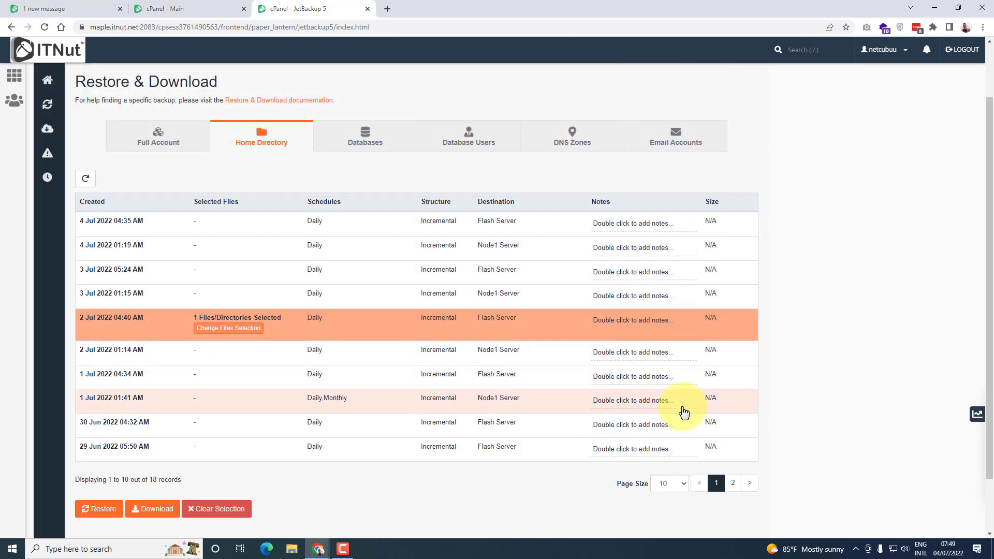
# Restore the selected nayan.nutbd.xyz directory without merging with live account data, going to the queue once the restore is submitted
pyautogui.click(102, 510)
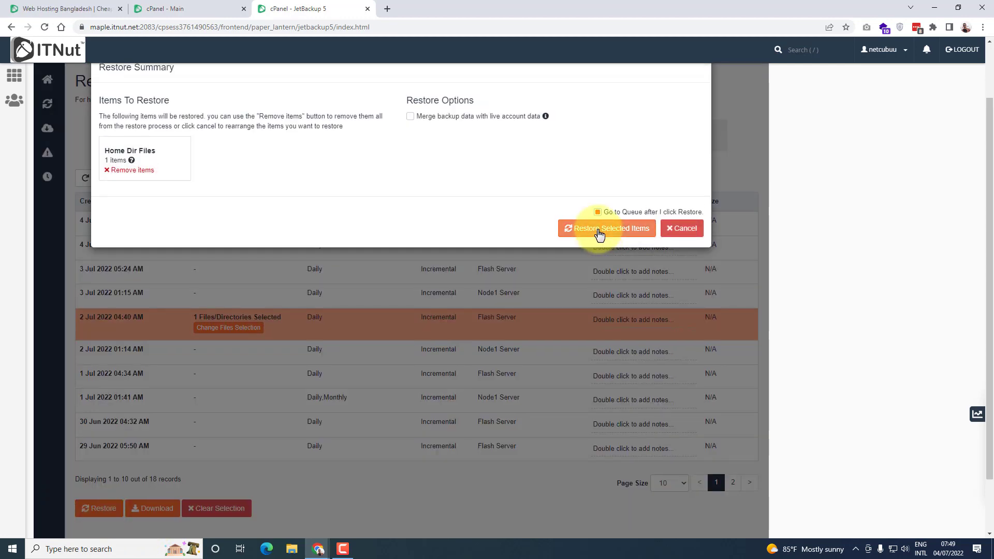
pyautogui.click(599, 229)
pyautogui.moveTo(605, 83); pyautogui.dragTo(699, 84)
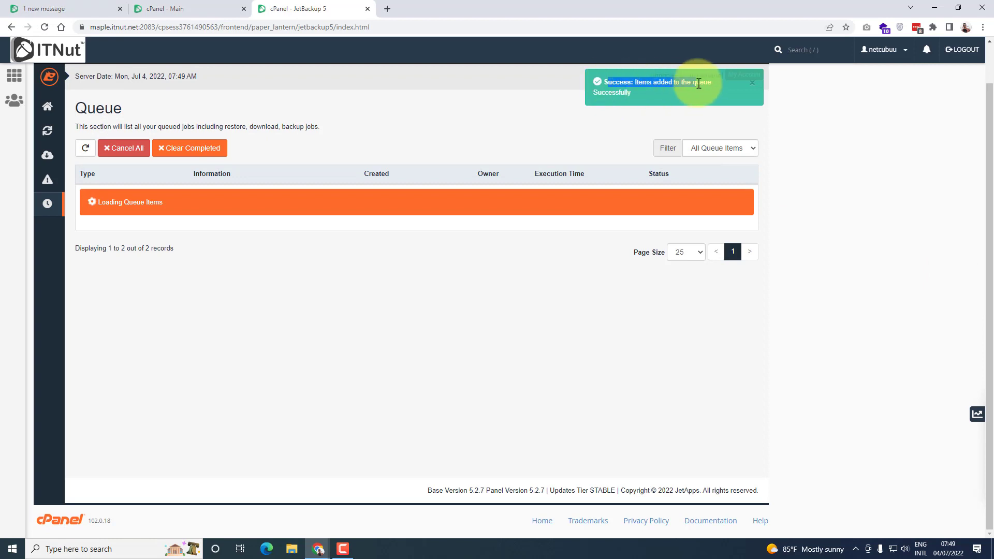